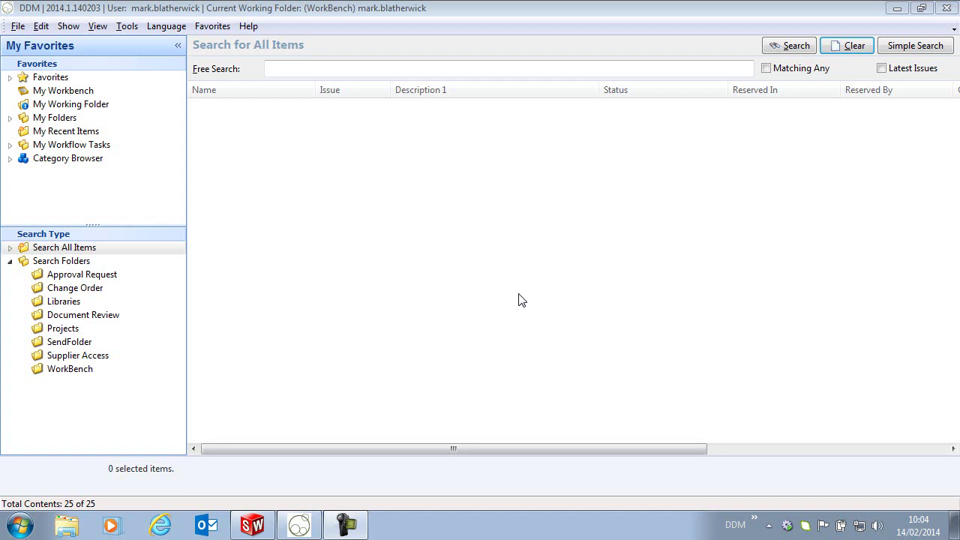
# - Open change order CO-2023 from the change order list and briefly expand 'Items to be changed'
pyautogui.click(75, 288)
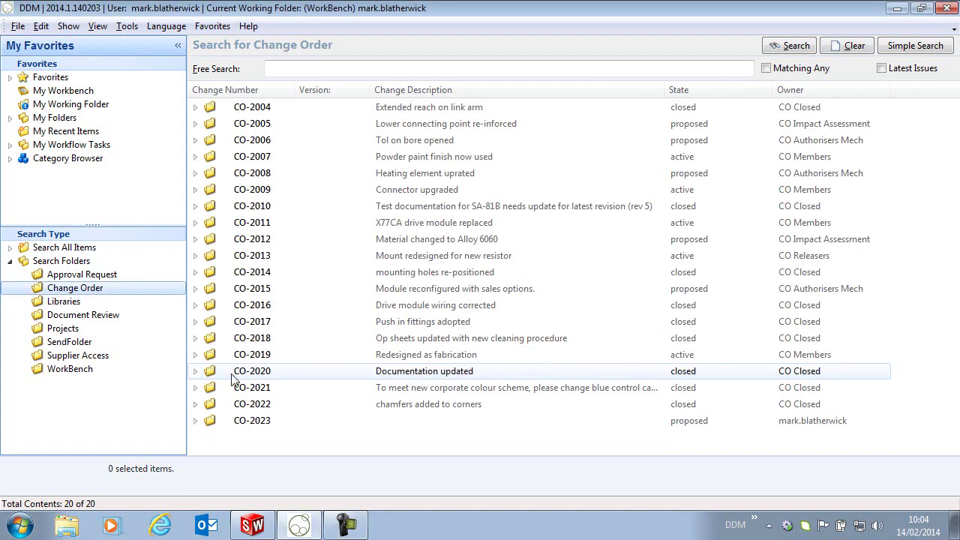
pyautogui.click(276, 425)
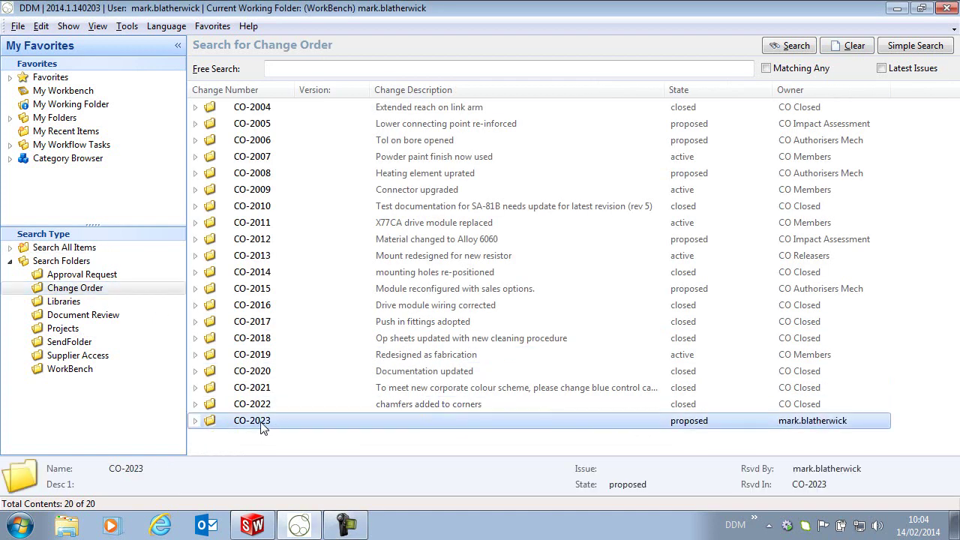
pyautogui.doubleClick(264, 426)
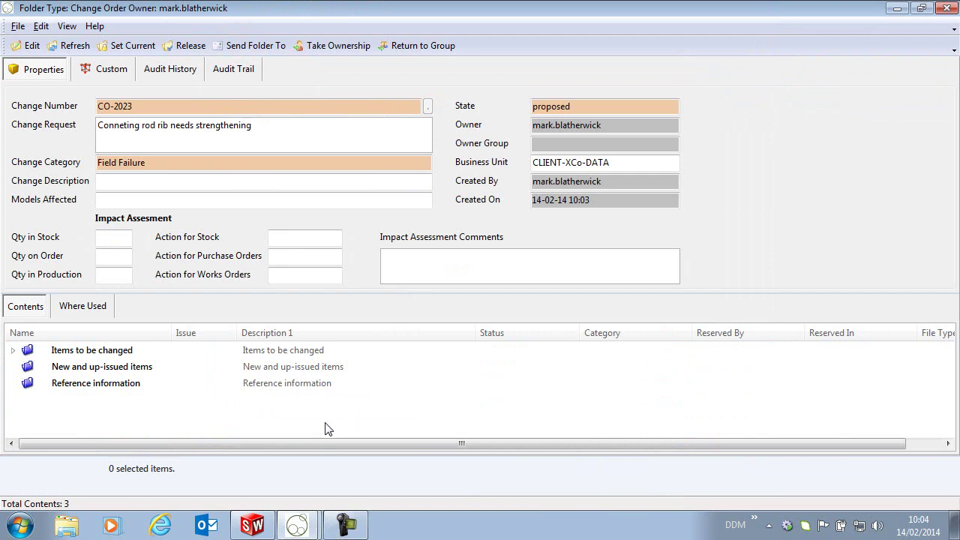
pyautogui.click(13, 350)
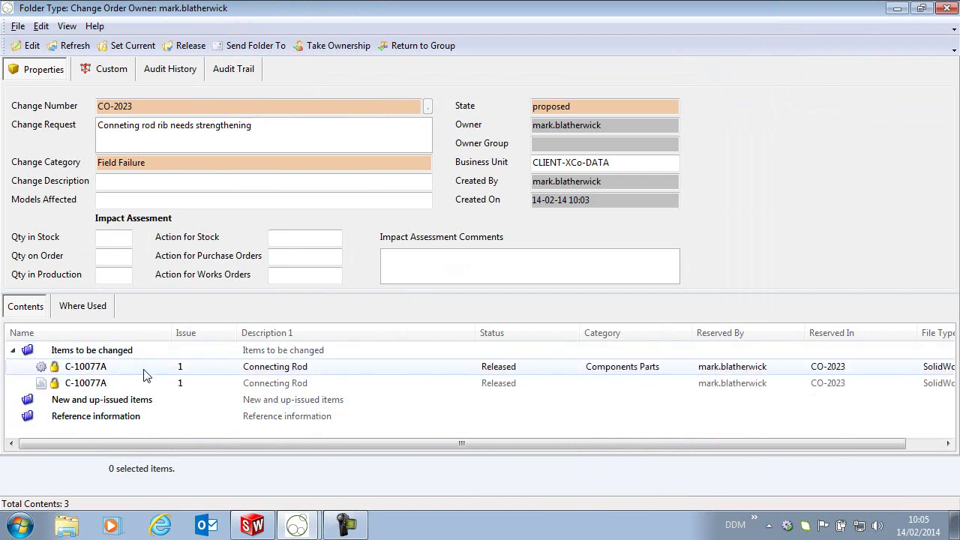
pyautogui.click(13, 350)
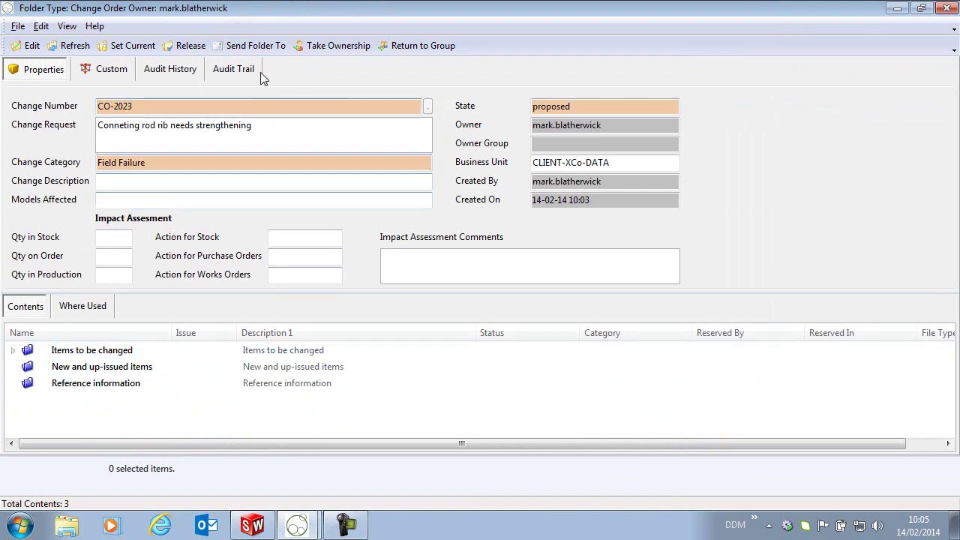
# - Start Send Folder To for CO-2023, then enlarge the Workflow Selection dialog and widen its Version column
pyautogui.click(253, 47)
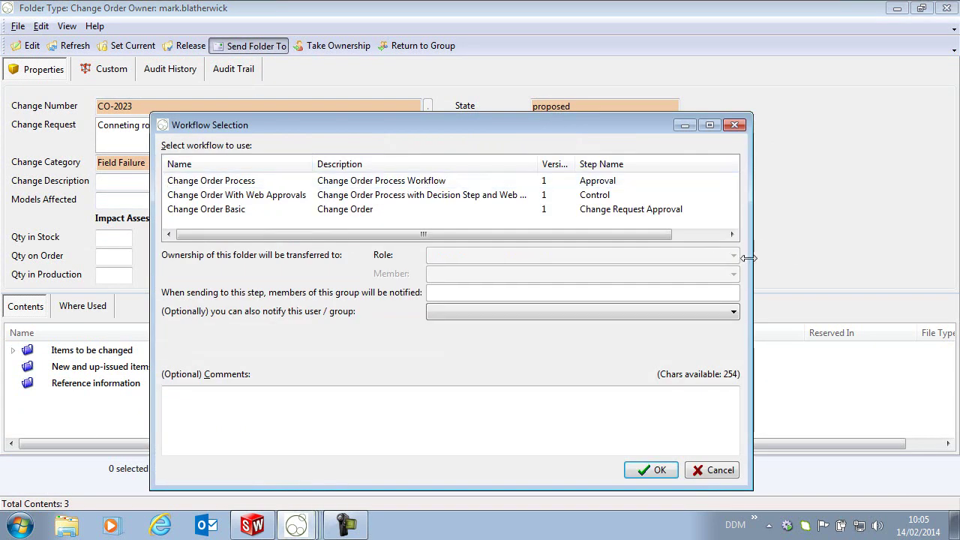
pyautogui.moveTo(748, 258); pyautogui.dragTo(916, 263)
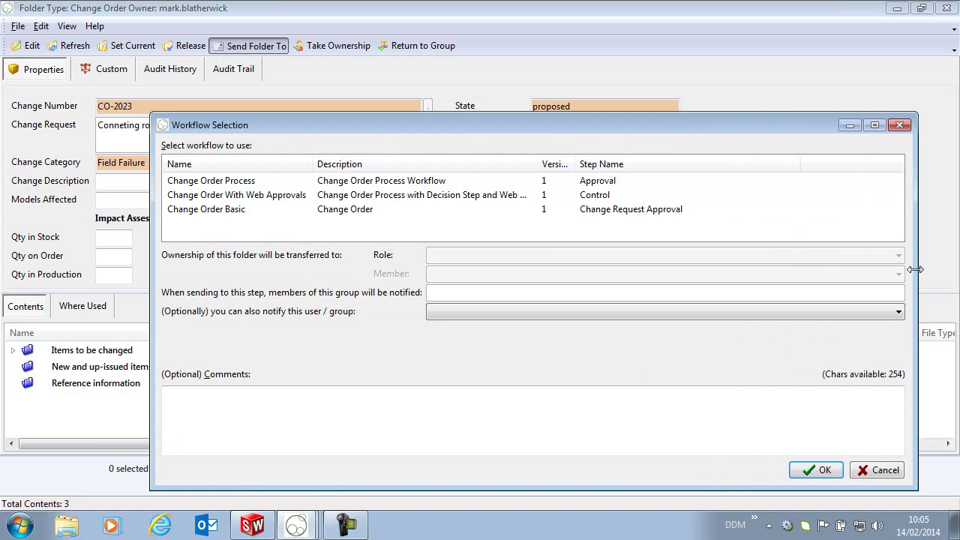
pyautogui.moveTo(539, 125); pyautogui.dragTo(465, 90)
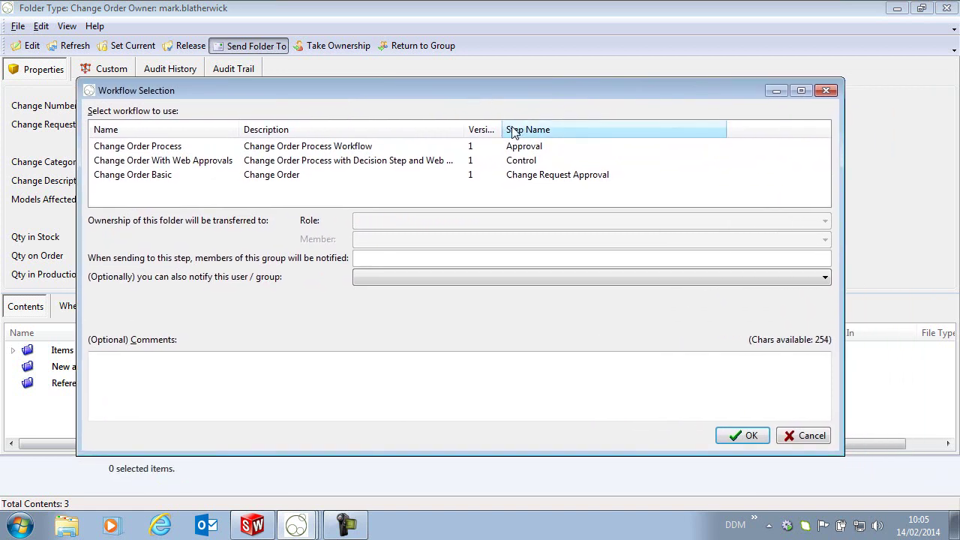
pyautogui.moveTo(501, 128); pyautogui.dragTo(537, 129)
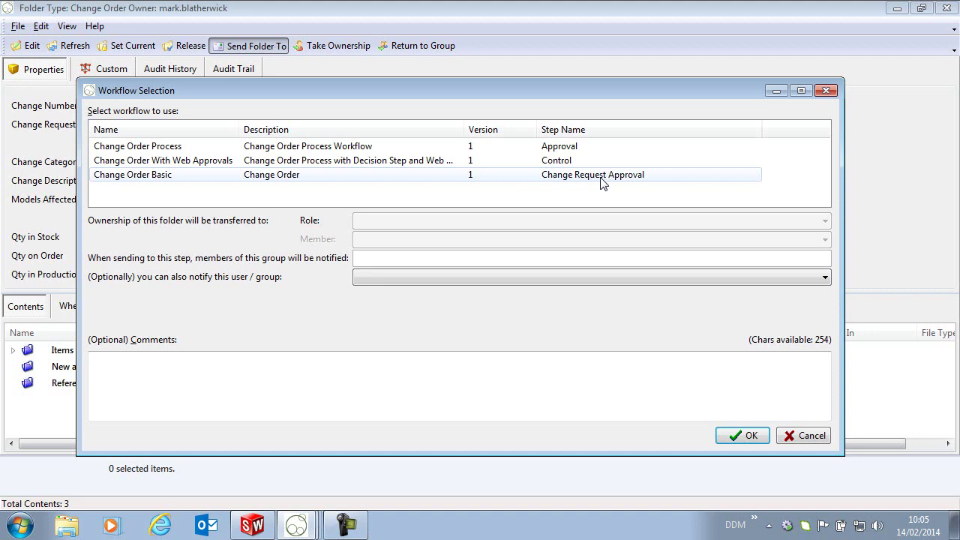
# - Choose the Change Order Basic workflow and preview its diagram
pyautogui.click(259, 177)
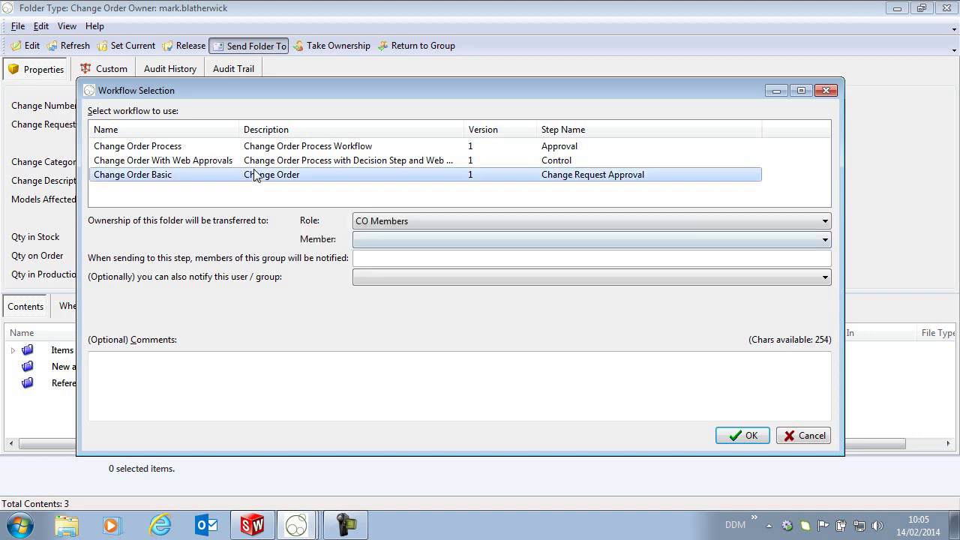
pyautogui.rightClick(270, 178)
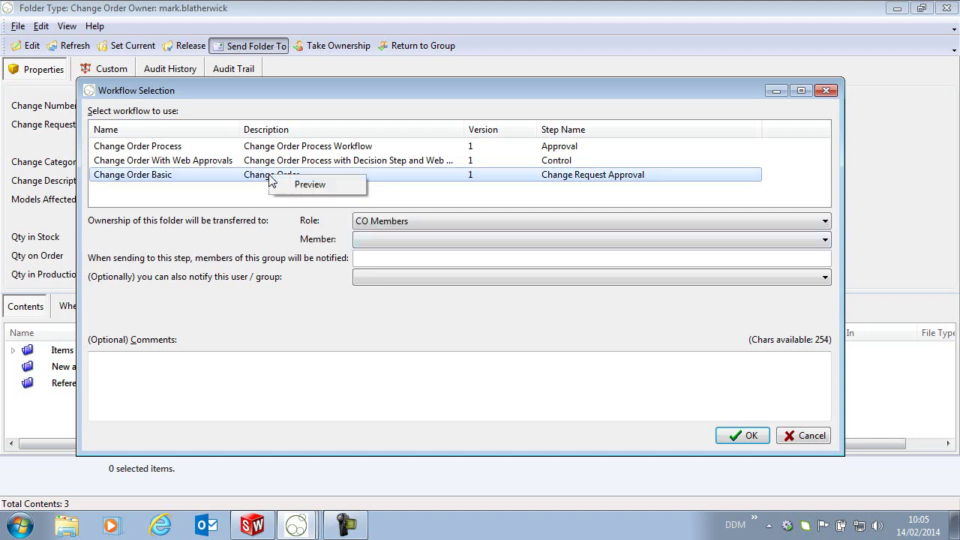
pyautogui.click(315, 185)
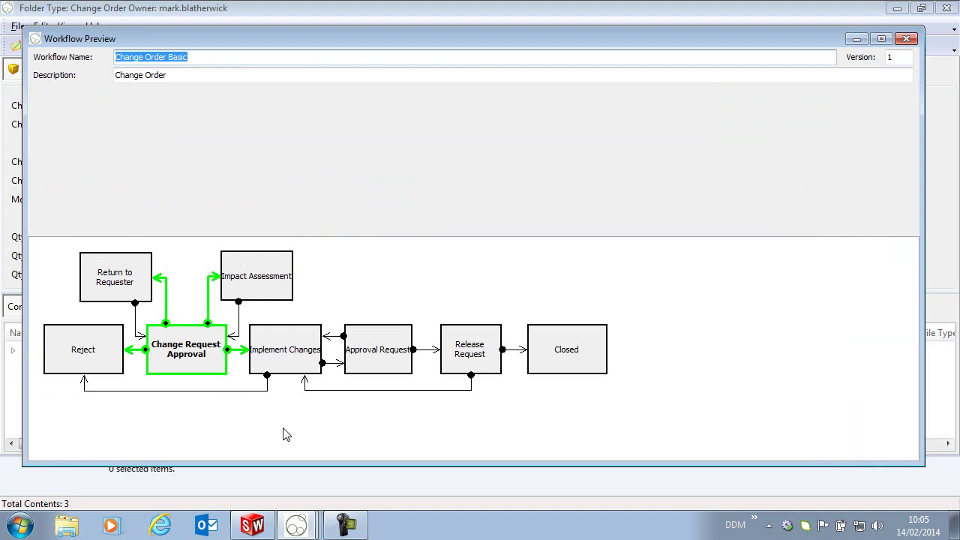
pyautogui.click(905, 38)
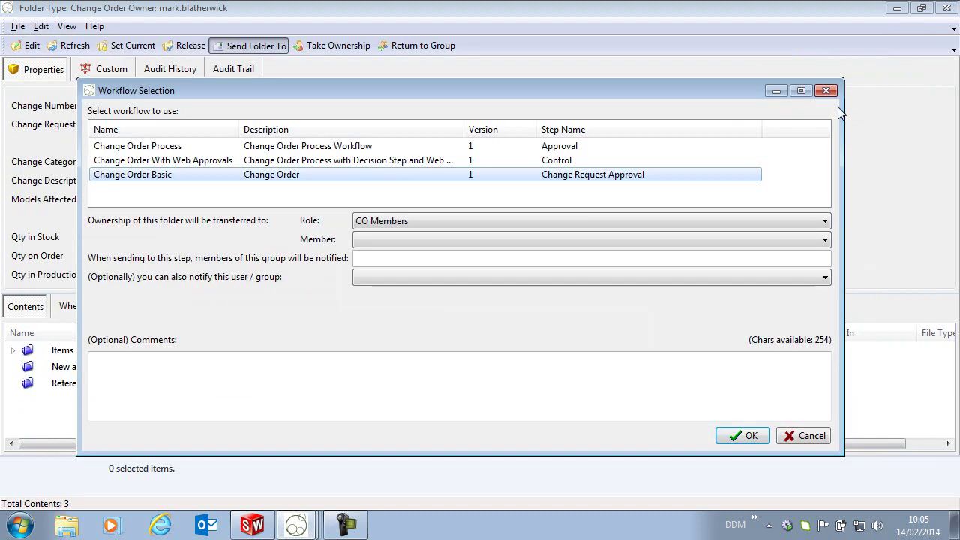
# - Assign the third CO Members user as owner and add the comment 'please review change request'
pyautogui.click(457, 240)
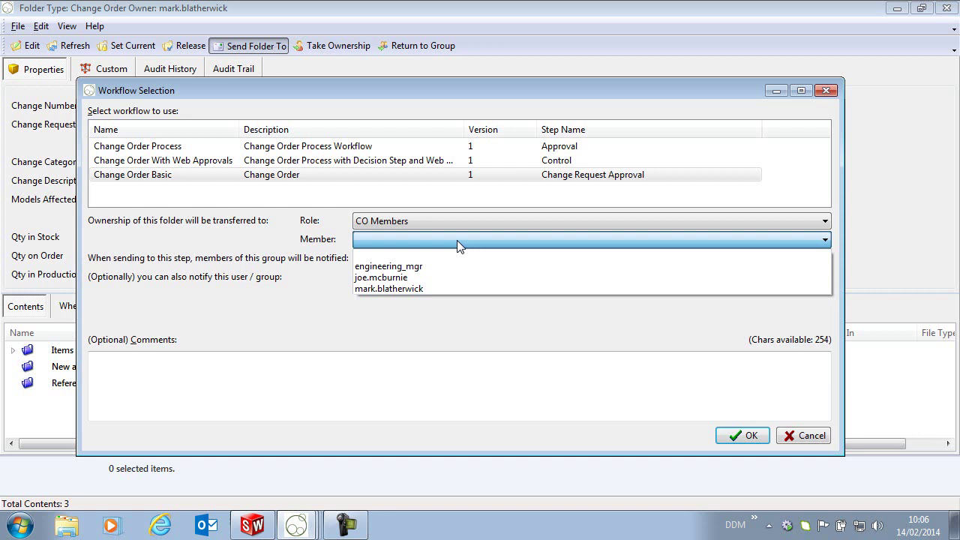
pyautogui.click(453, 289)
pyautogui.click(408, 384)
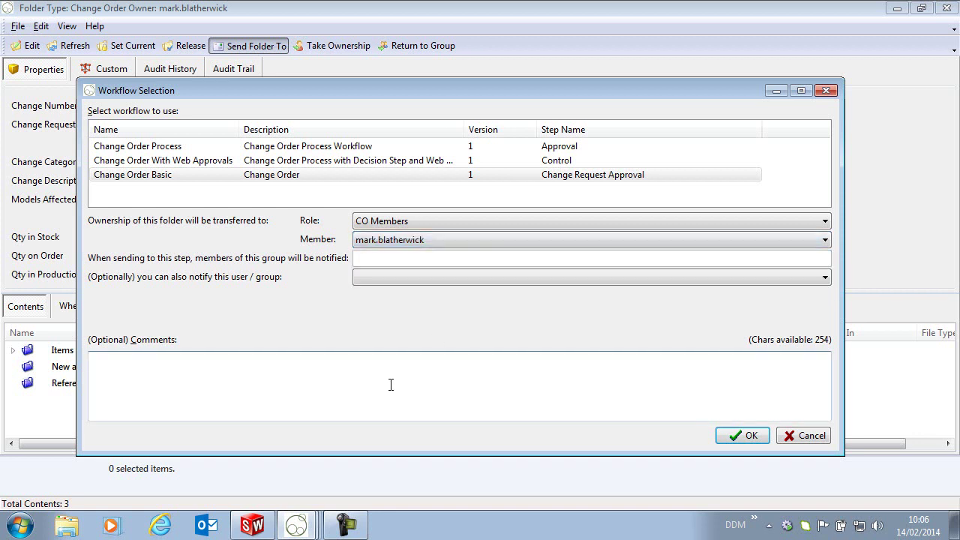
pyautogui.write('please r')
pyautogui.write('eview change')
pyautogui.write(' request')
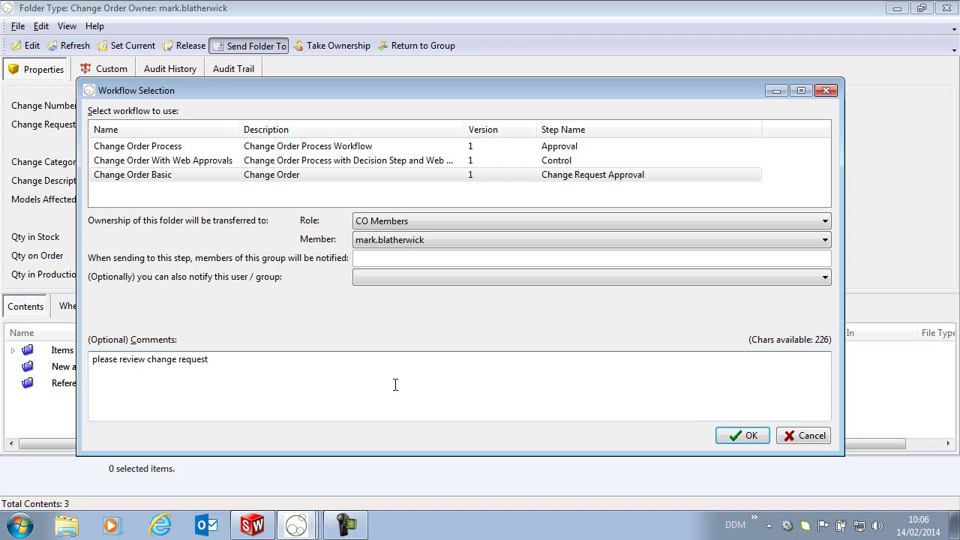
# - Send CO-2023 into the workflow and view its diagram at Change Request Approval
pyautogui.click(739, 436)
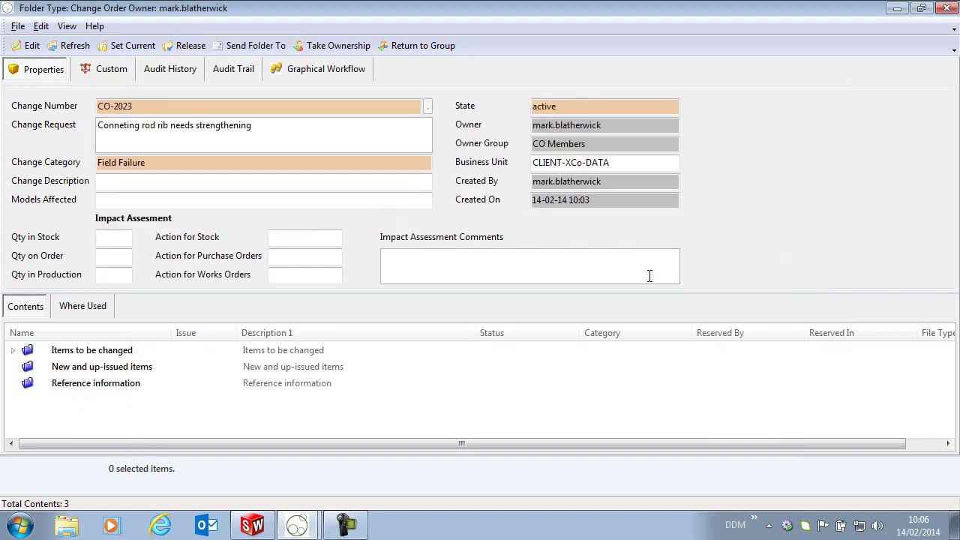
pyautogui.click(322, 71)
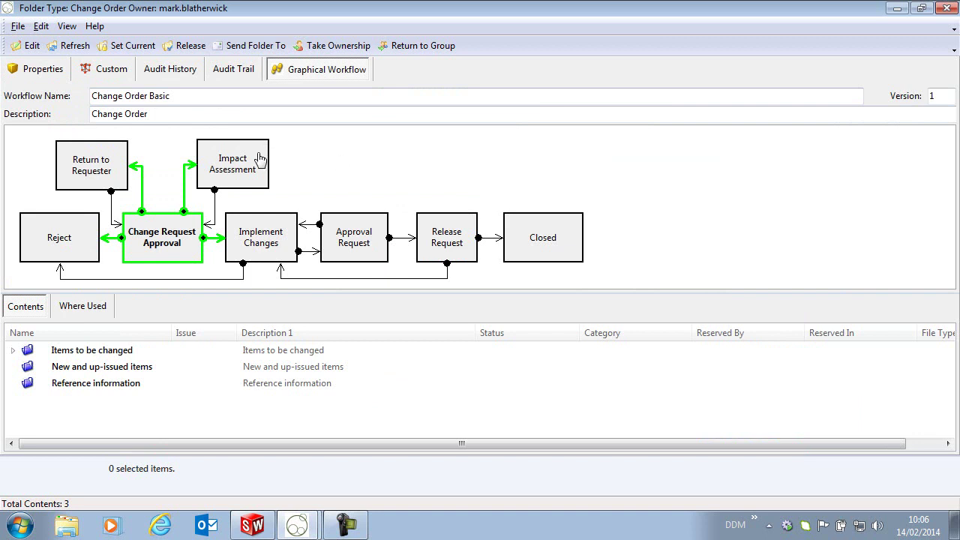
pyautogui.moveTo(232, 163)
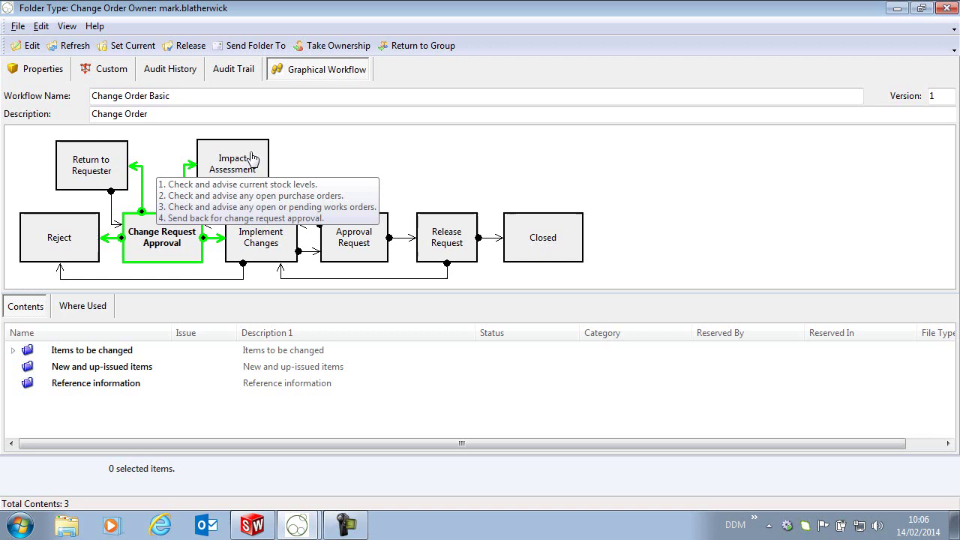
pyautogui.rightClick(455, 229)
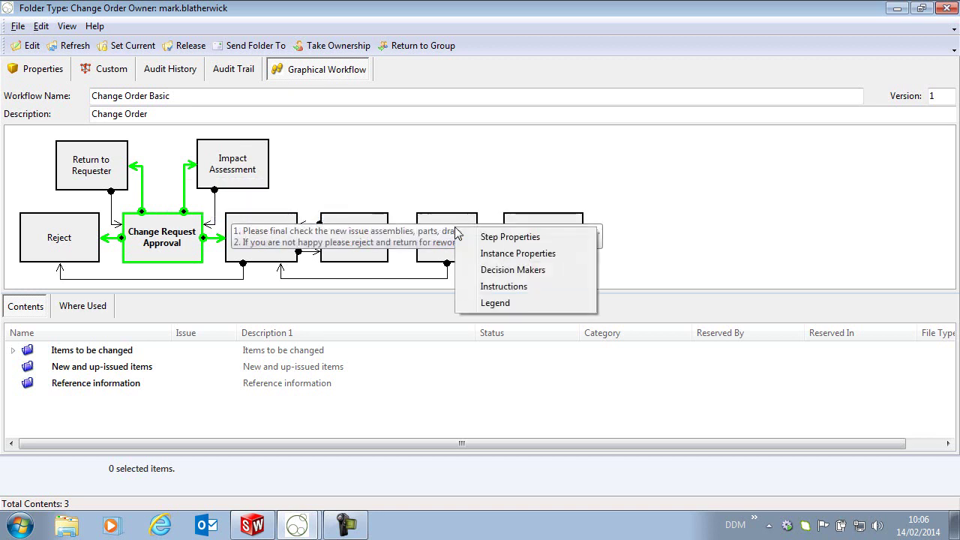
pyautogui.click(523, 293)
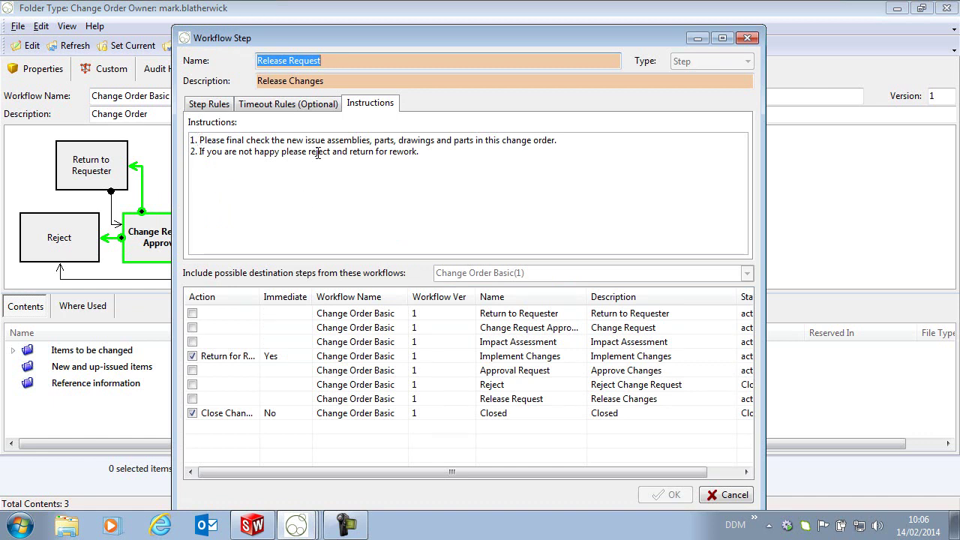
pyautogui.click(727, 497)
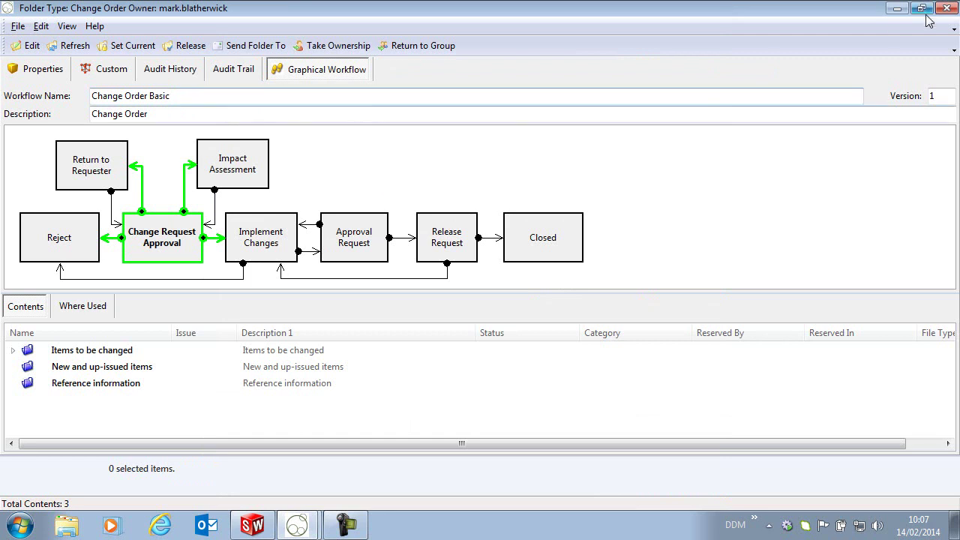
# - Close the change order window and re-login to DDM Administration as Administrator
pyautogui.click(947, 8)
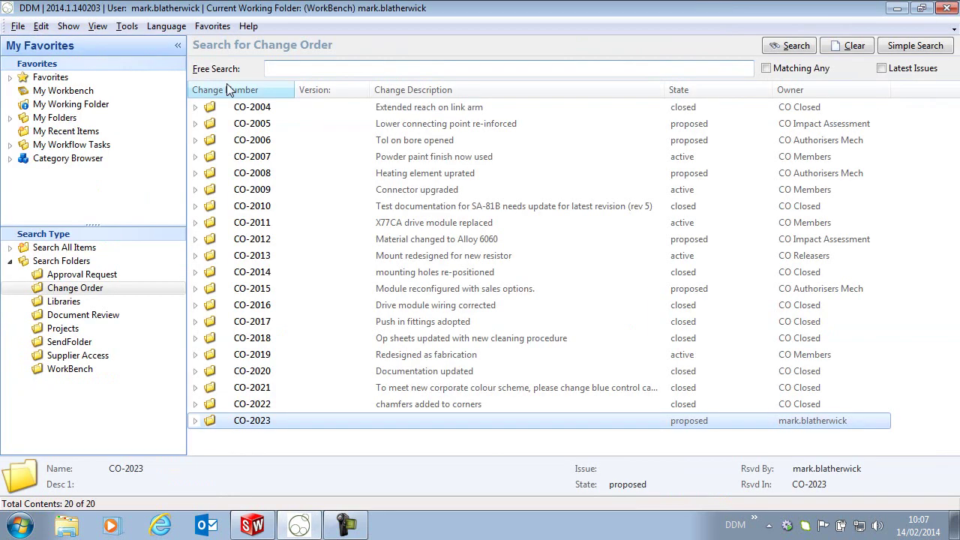
pyautogui.click(124, 26)
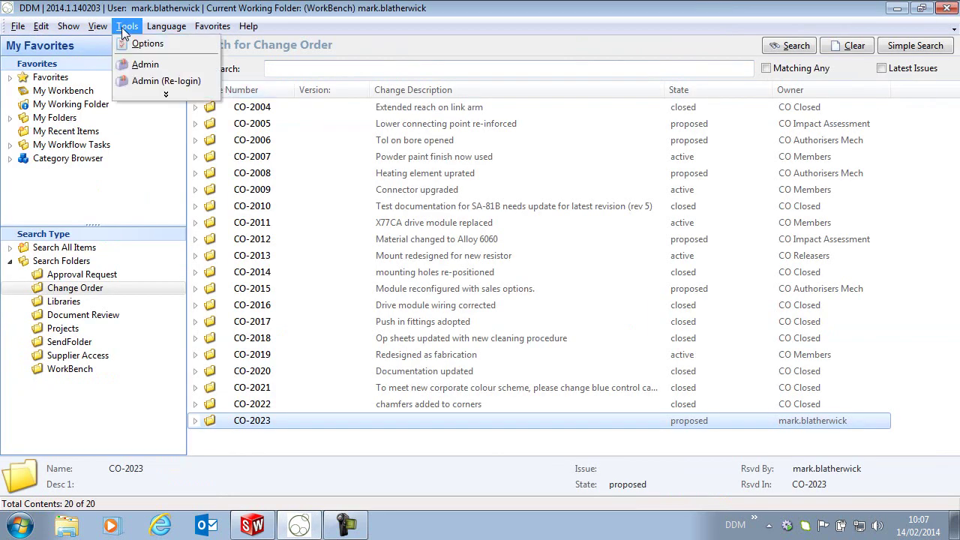
pyautogui.click(165, 81)
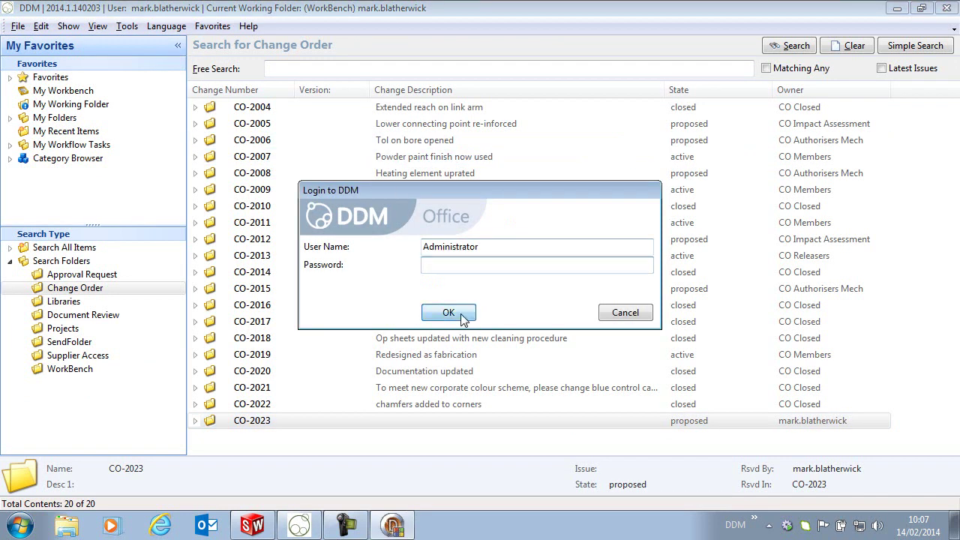
pyautogui.click(461, 313)
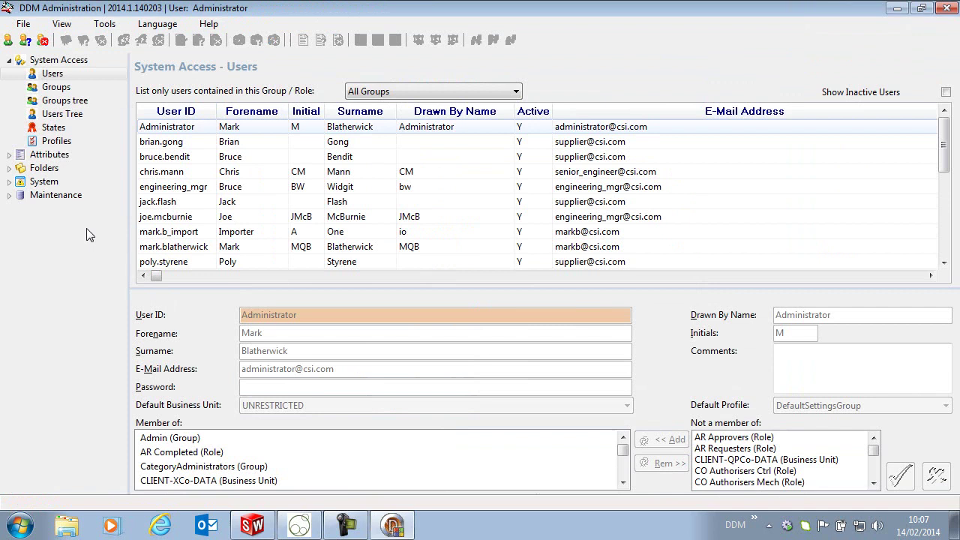
# - Show the Change Order Basic workflow under Folders > Workflows
pyautogui.click(9, 168)
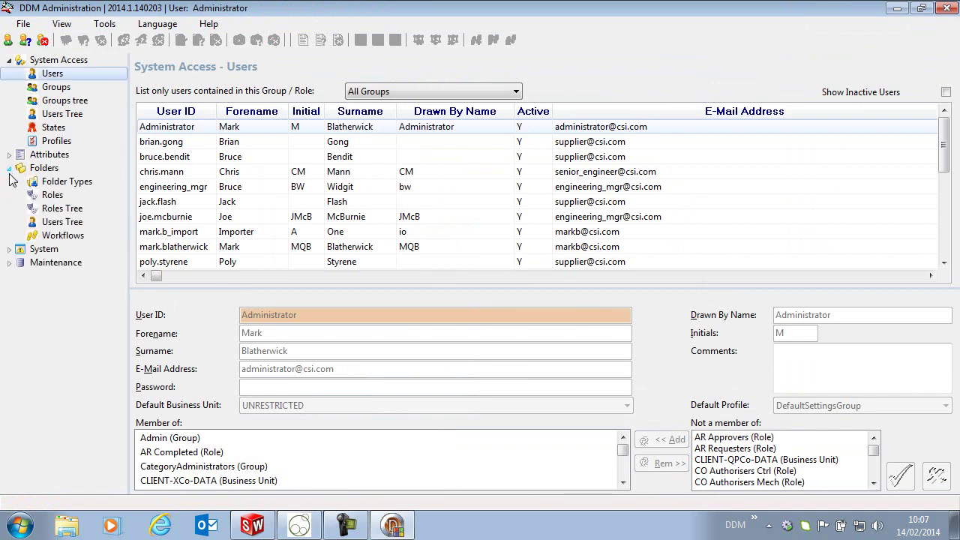
pyautogui.click(64, 236)
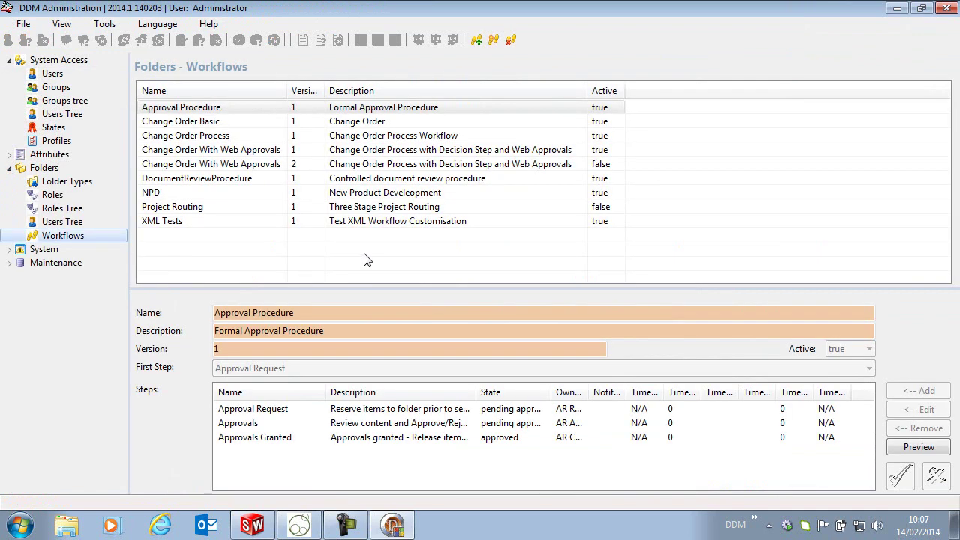
pyautogui.click(253, 125)
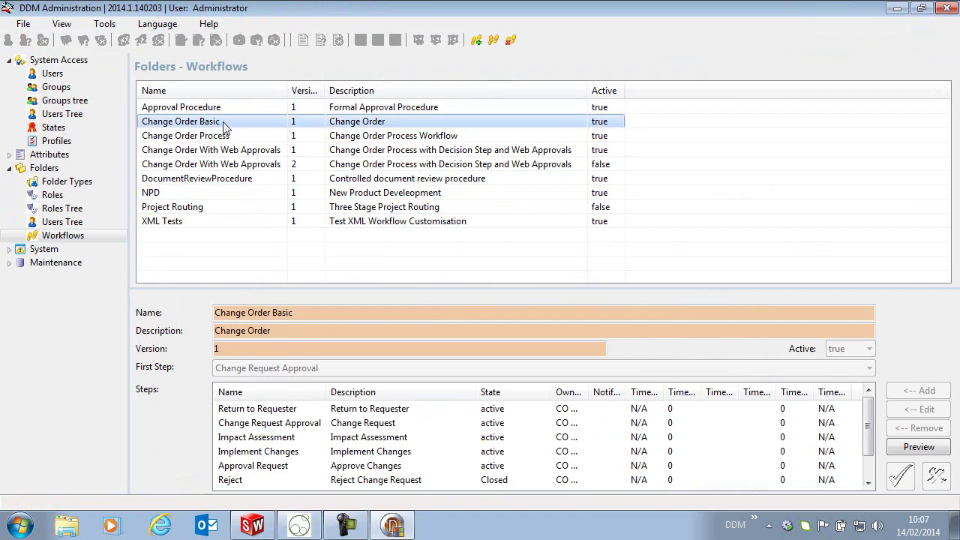
# - Edit the Change Order Basic workflow and show the Impact Assessment step's instructions
pyautogui.doubleClick(230, 125)
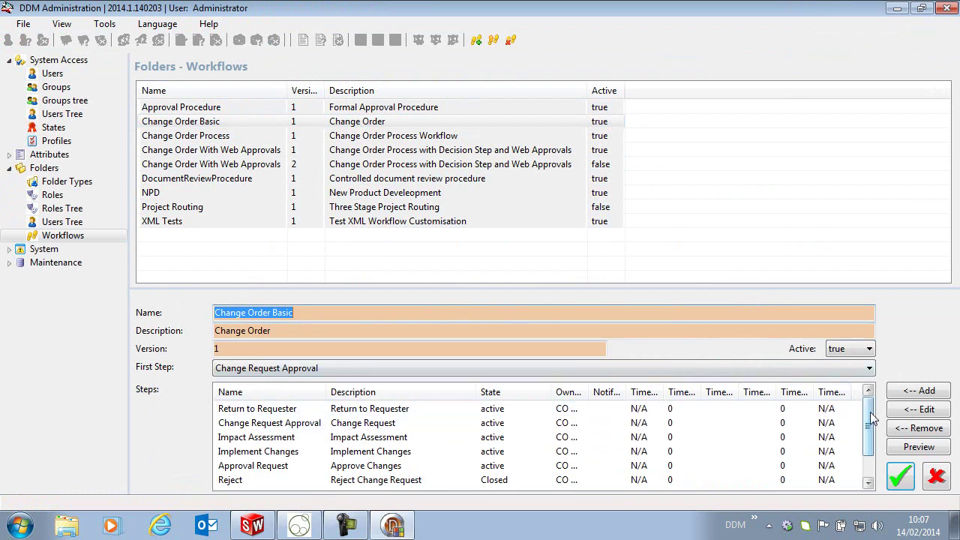
pyautogui.doubleClick(285, 441)
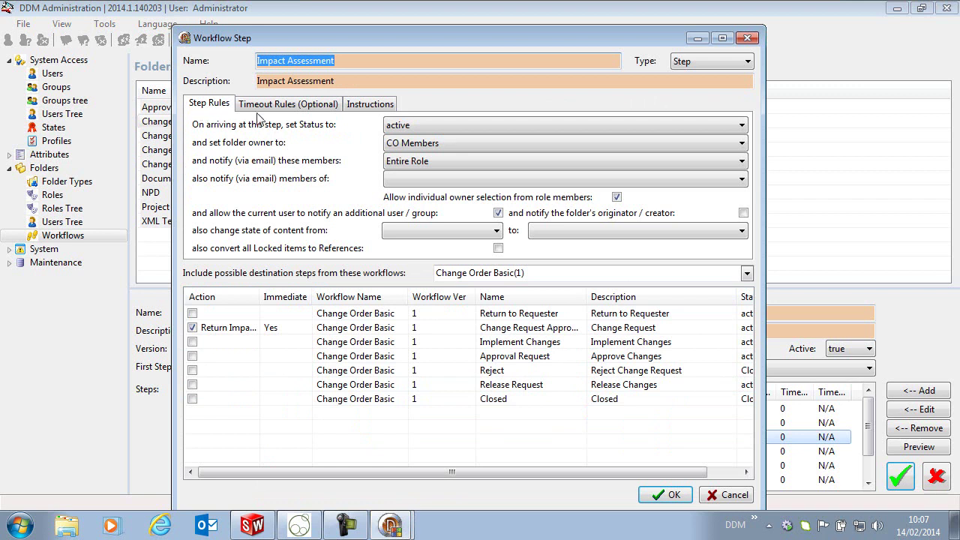
pyautogui.click(378, 107)
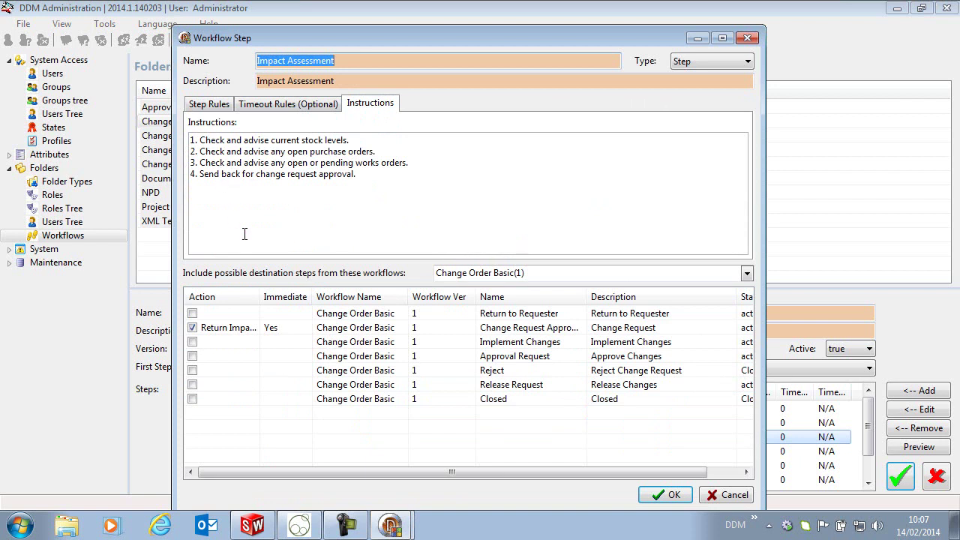
# - Add a new line '5.' after the fourth instruction
pyautogui.click(367, 174)
pyautogui.press('Return')
pyautogui.write('5')
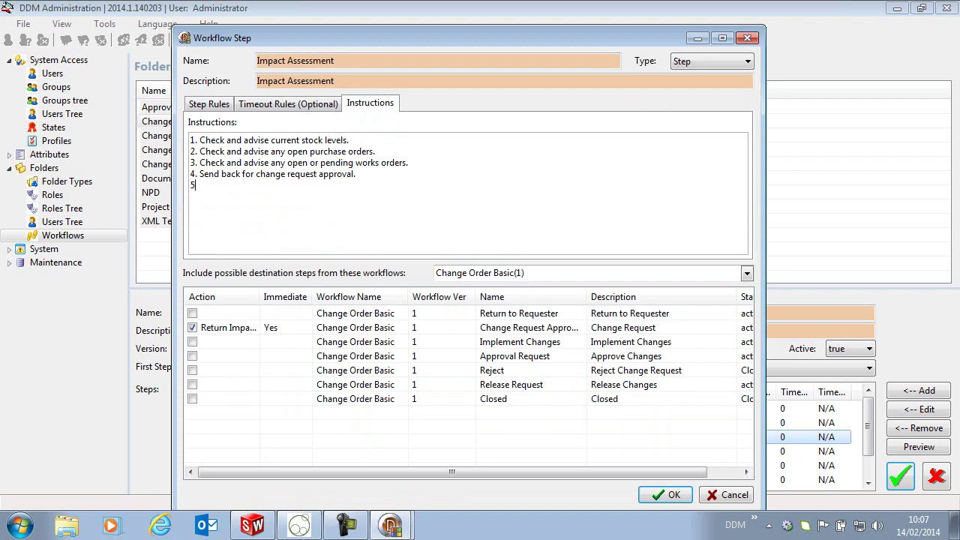
pyautogui.write('.')
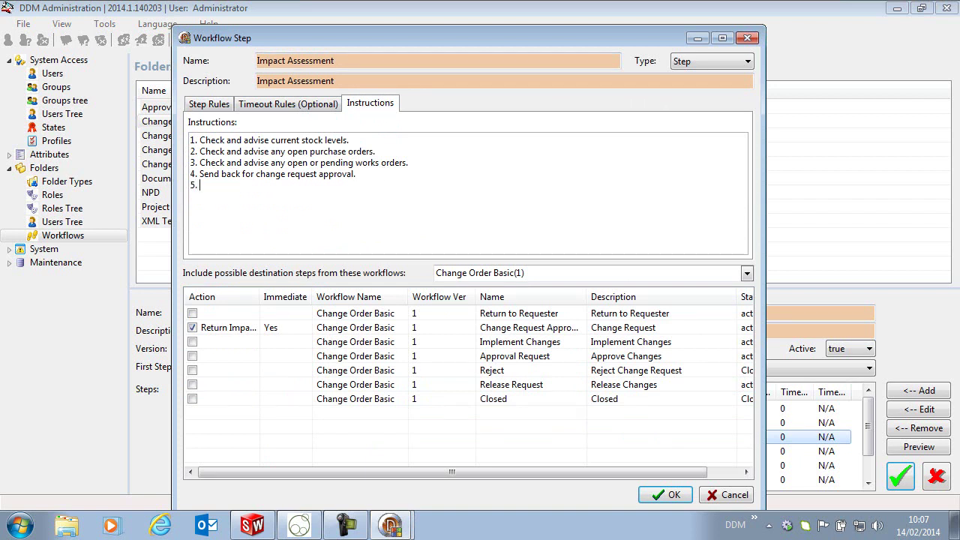